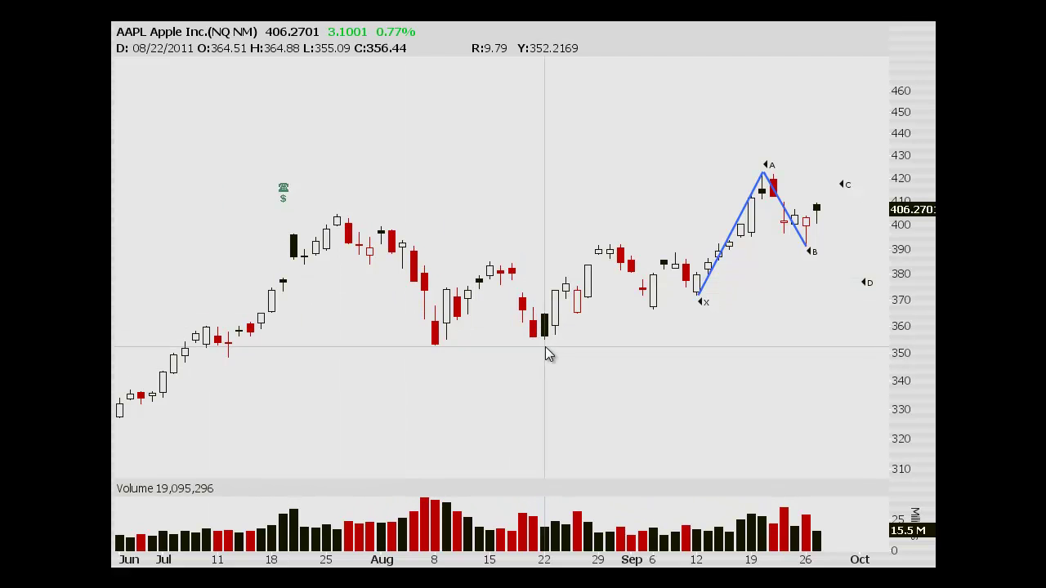
Step: Zoom the AAPL daily chart to the range from mid-August to early October
left_click_drag(497, 155, 886, 188)
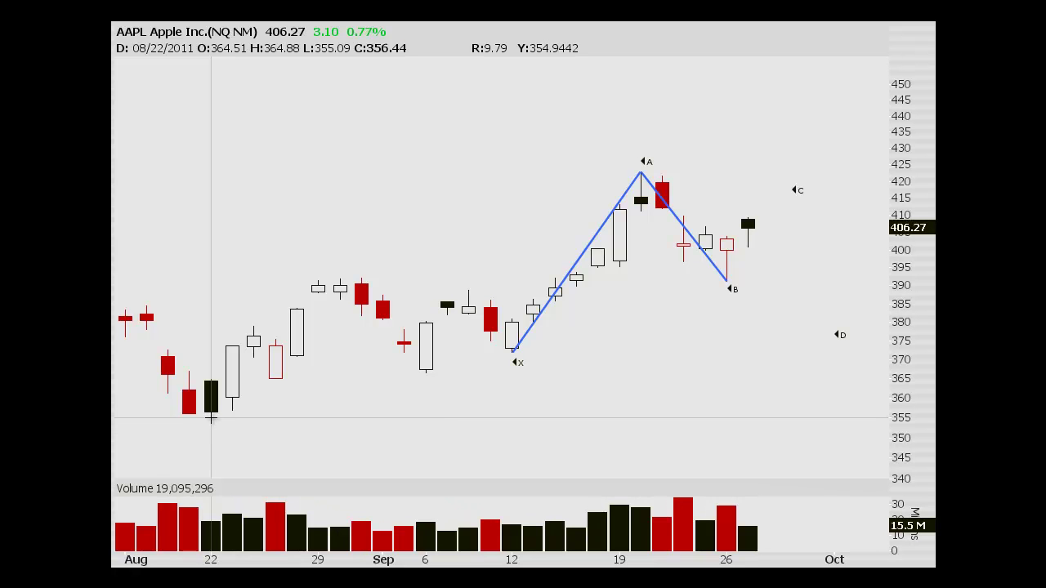
Step: Draw a Fibonacci retracement from the Aug 22 low (355.09) to the Aug 31 high (392.08)
left_click_drag(211, 418, 353, 274)
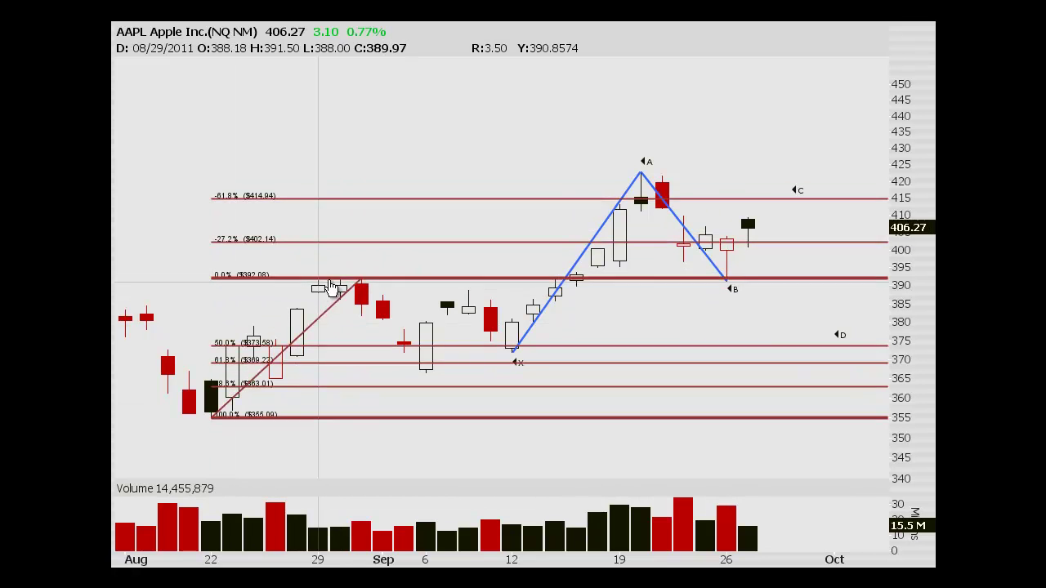
mouse_move(358, 295)
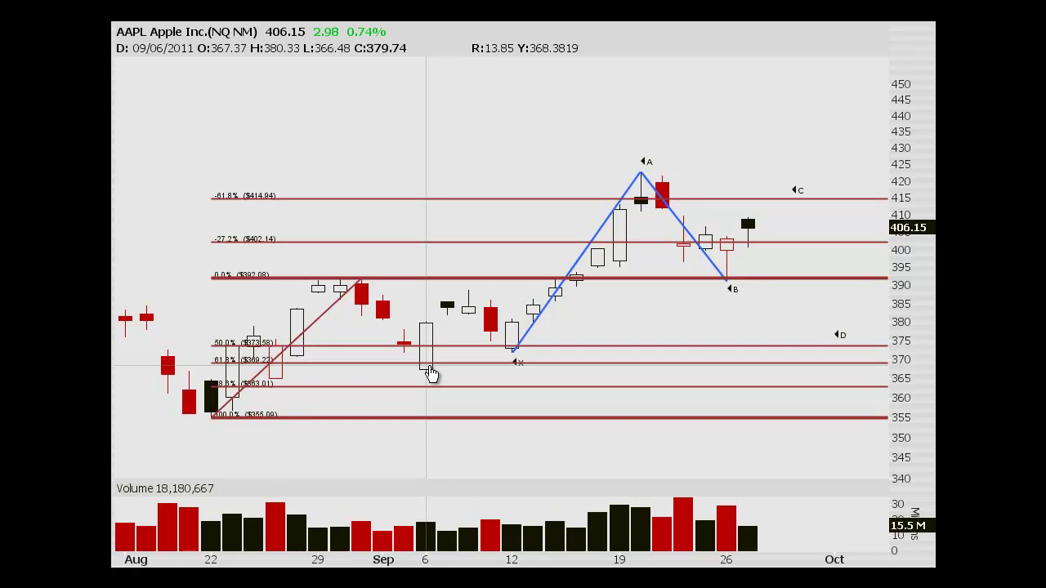
mouse_move(429, 368)
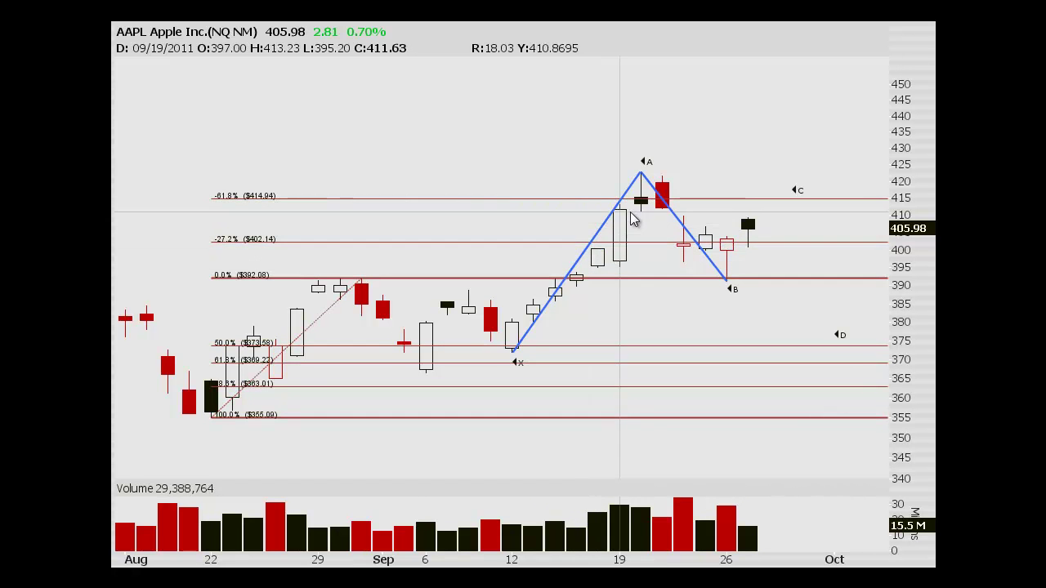
mouse_move(645, 210)
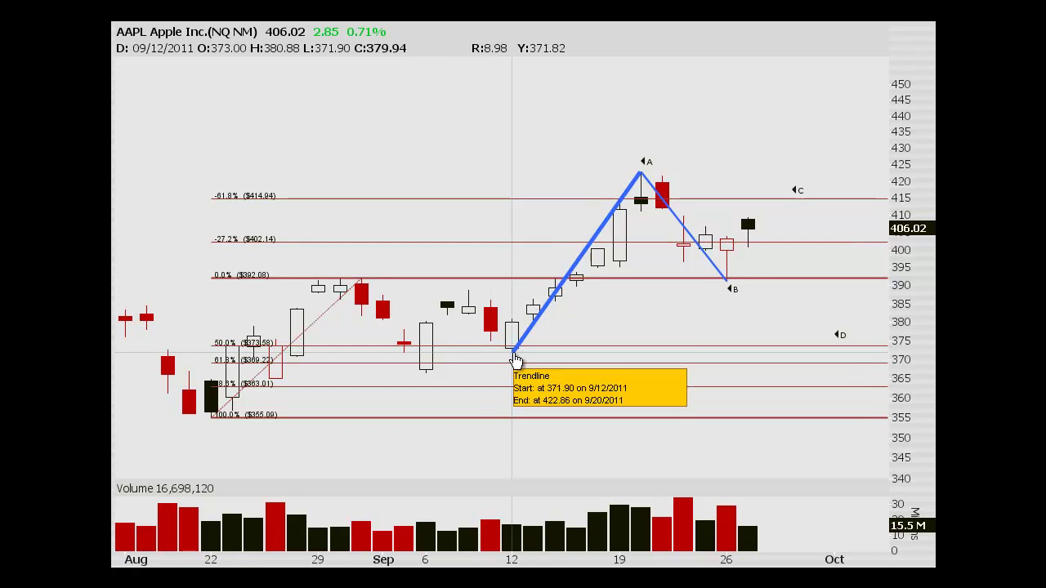
Step: Draw a second retracement from X (371.90) to A (422.86), then check both retracements
mouse_move(514, 353)
left_mouse_down()
mouse_move(506, 182)
mouse_move(643, 173)
left_mouse_up()
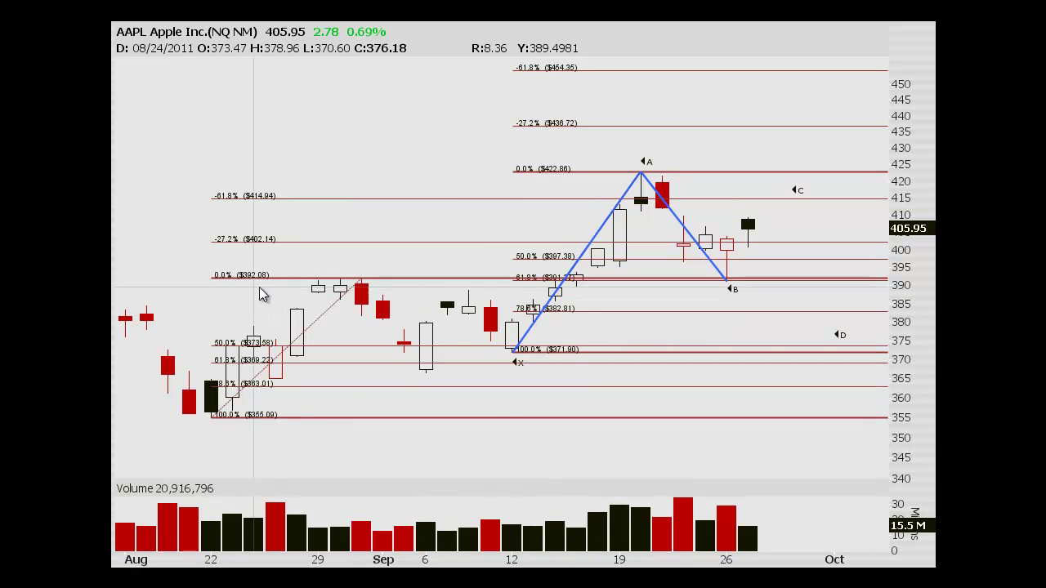
left_click(730, 289)
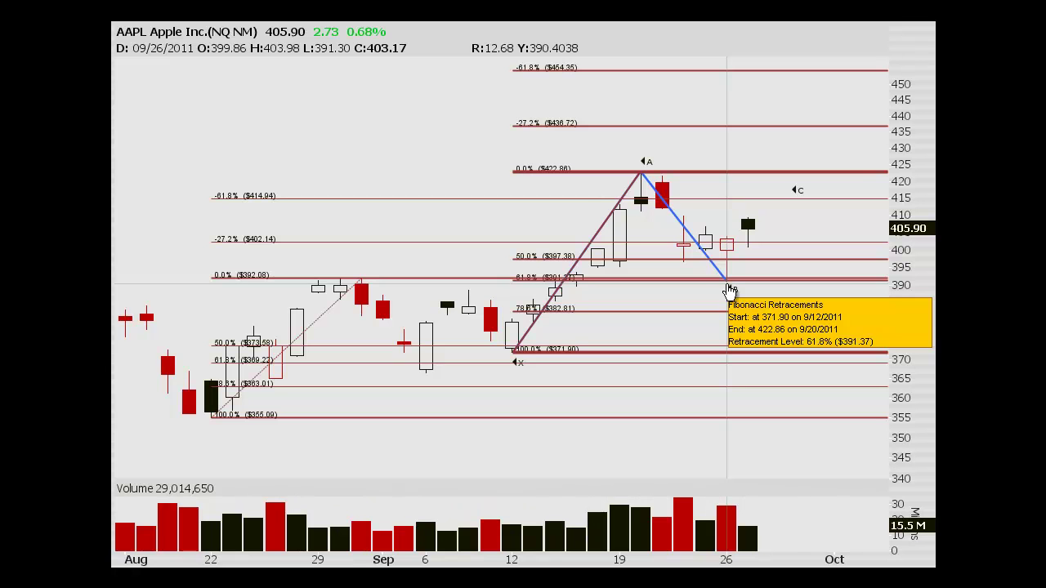
left_click(727, 245)
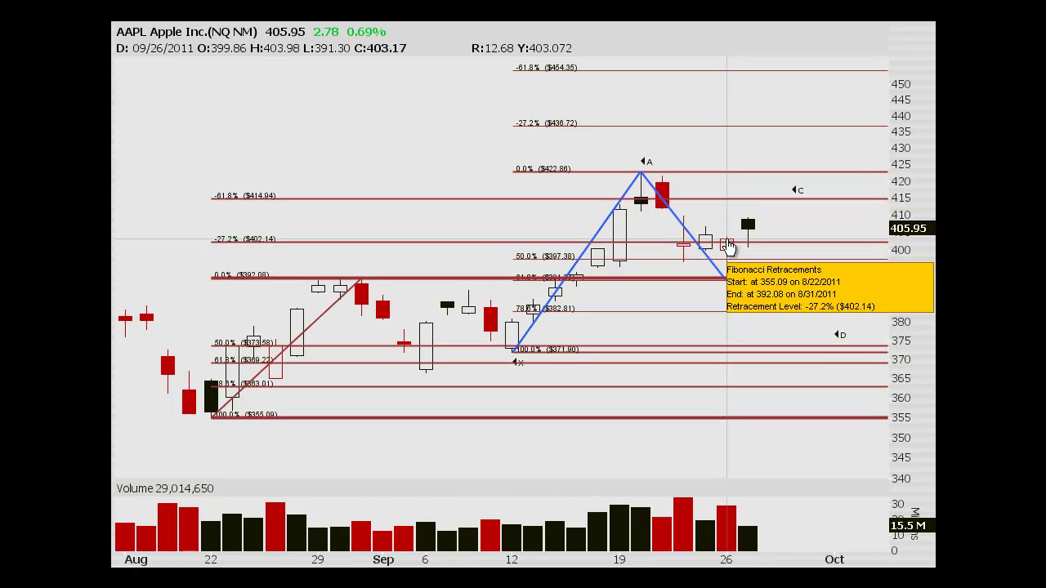
left_click(729, 243)
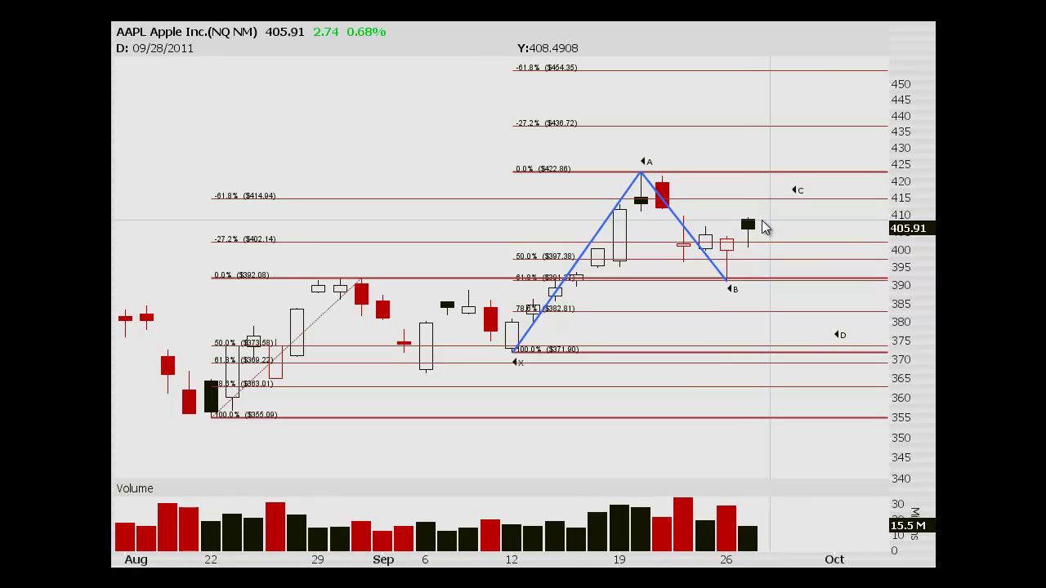
Step: Delete the August Fibonacci retracement and deselect the remaining X-to-A retracement
right_click(449, 280)
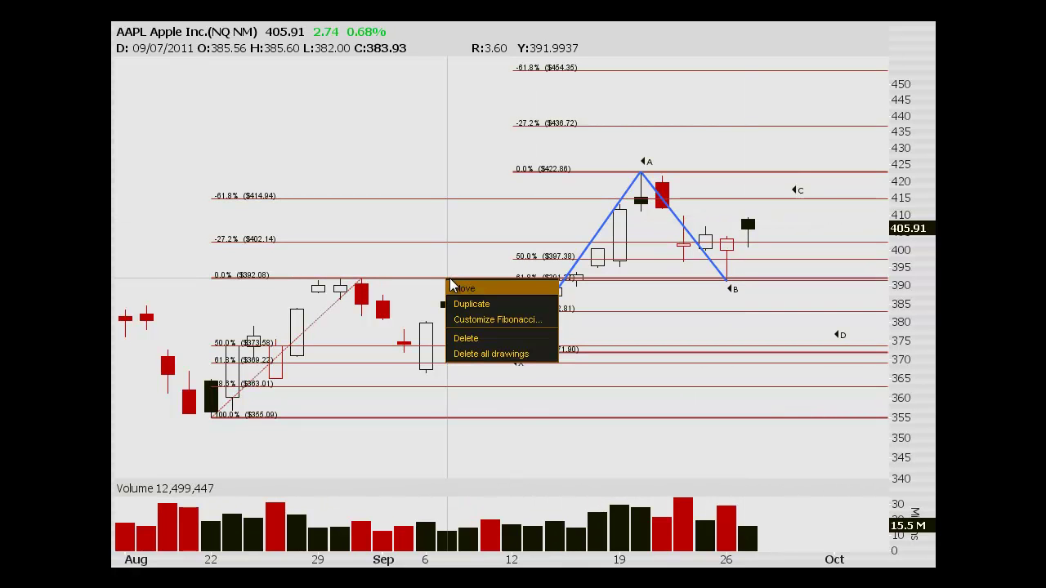
left_click(473, 337)
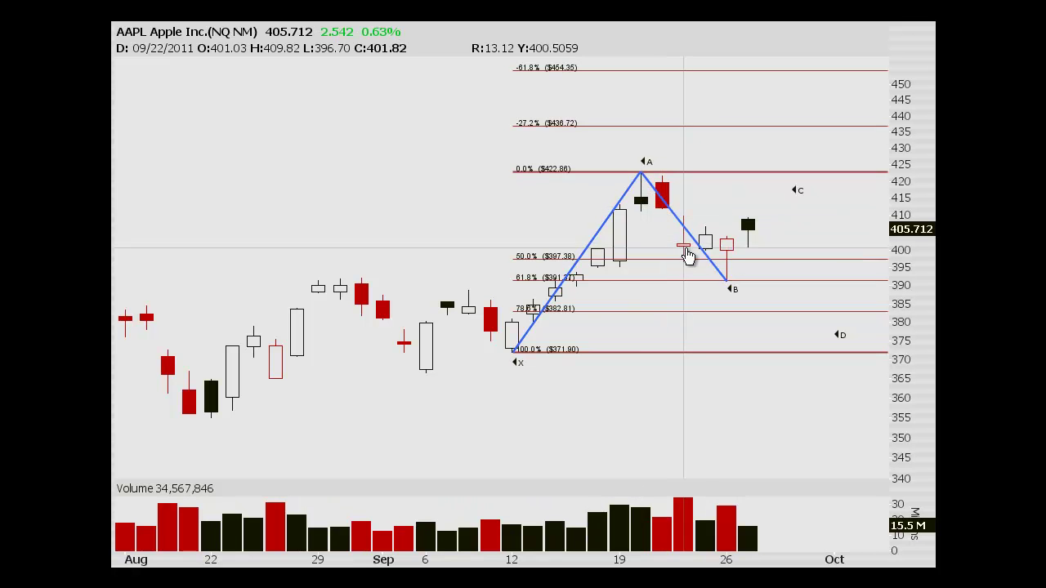
mouse_move(732, 292)
left_click(731, 286)
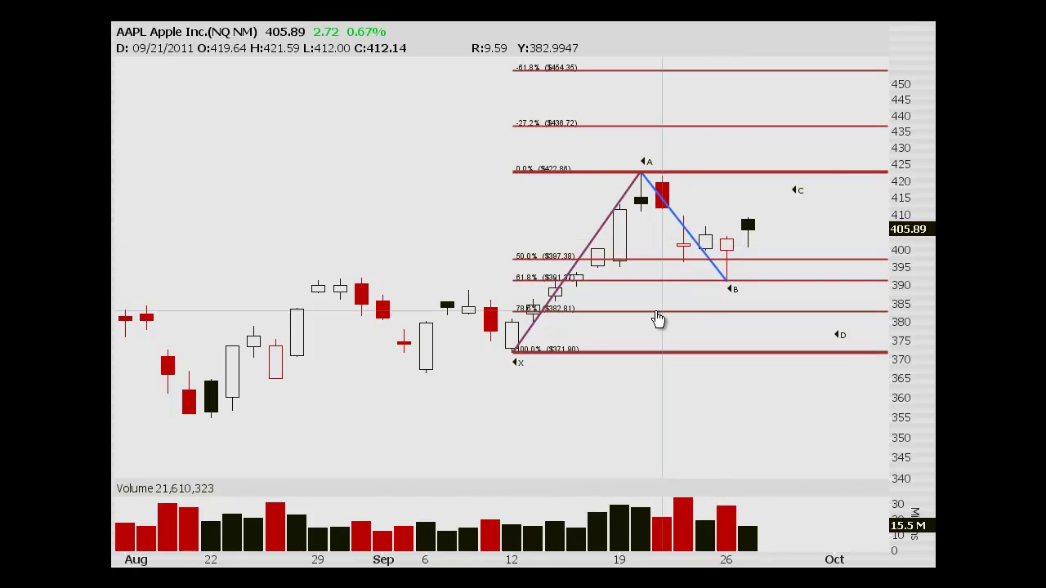
Step: Zoom to September–October and draw an A-to-B retracement (422.86 to 391.30) with the 38.2% level on
left_click_drag(459, 210, 877, 210)
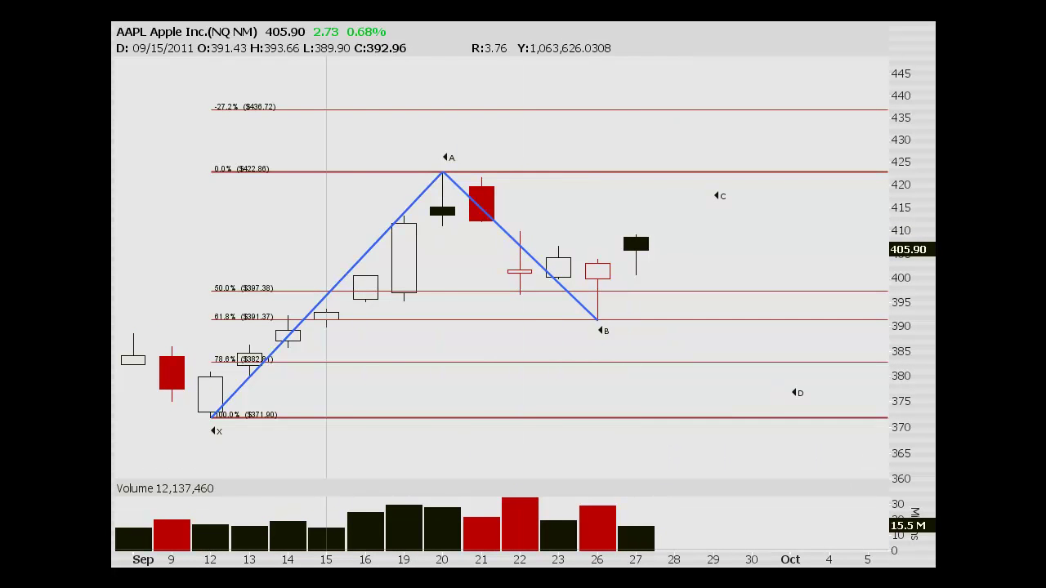
mouse_move(442, 175)
left_mouse_down()
mouse_move(604, 329)
mouse_move(597, 310)
mouse_move(597, 319)
left_mouse_up()
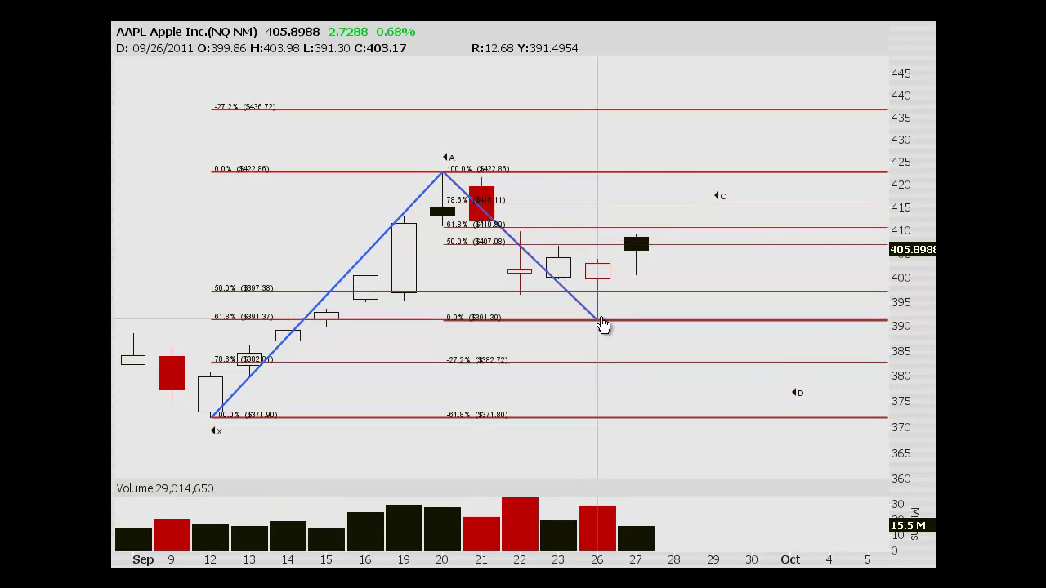
right_click(754, 248)
left_click(781, 288)
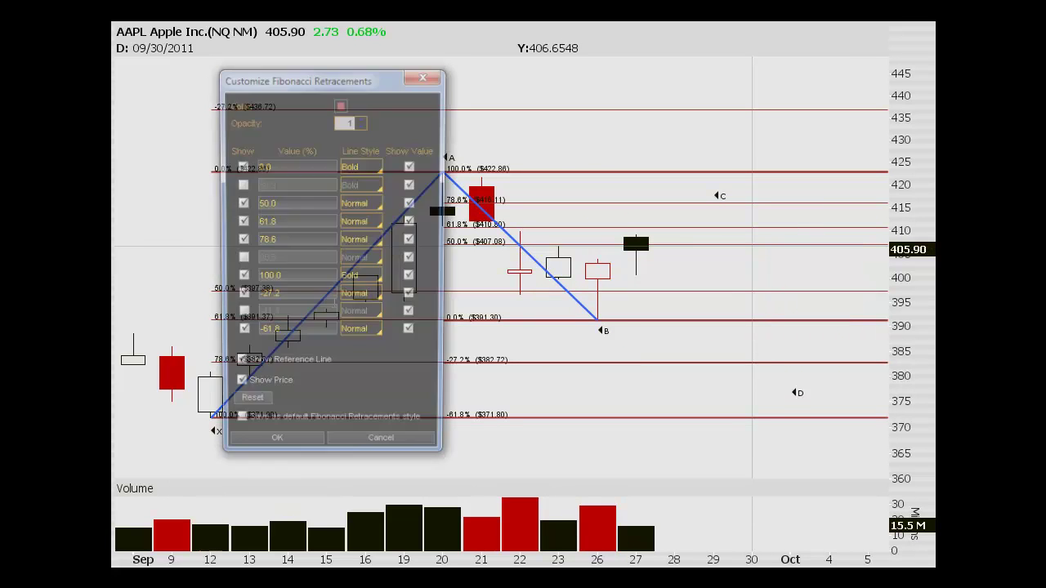
left_click(240, 185)
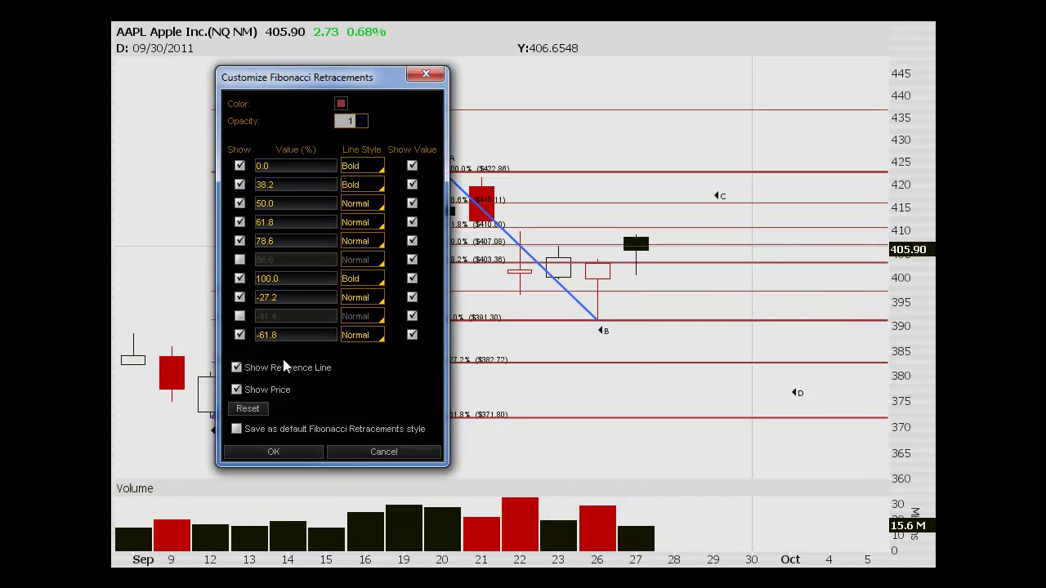
left_click(292, 454)
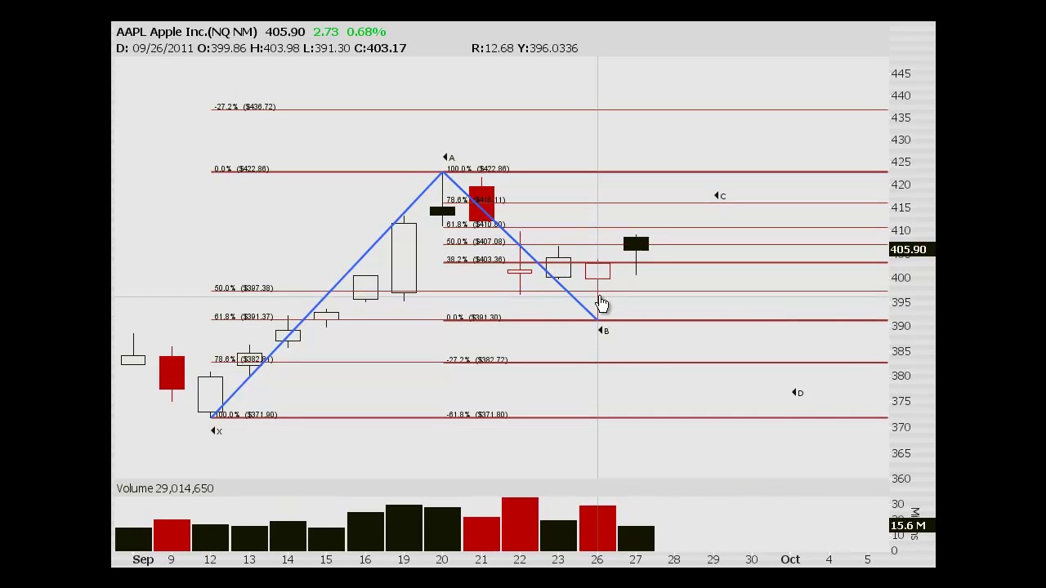
mouse_move(601, 272)
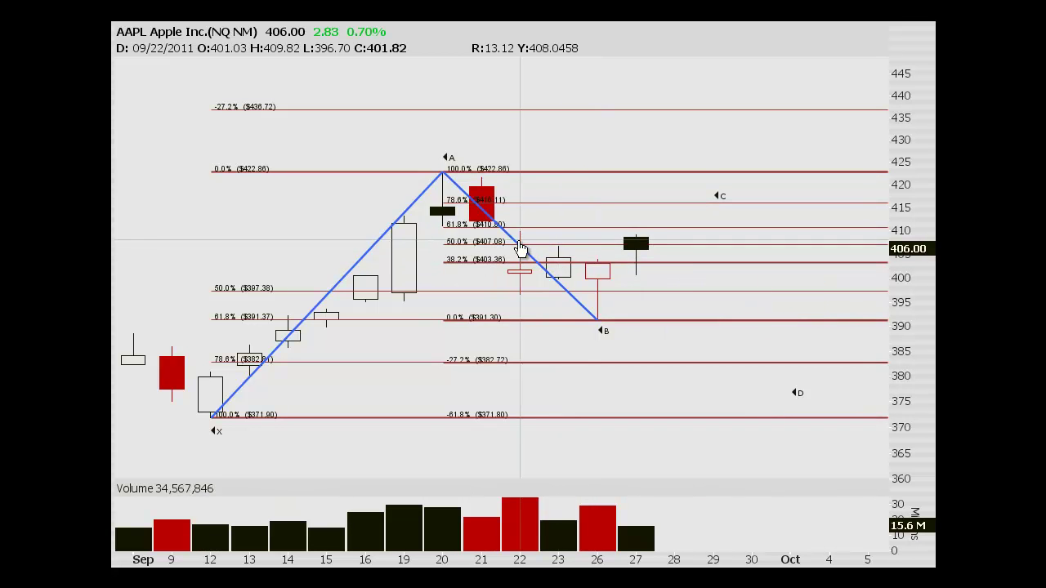
mouse_move(480, 237)
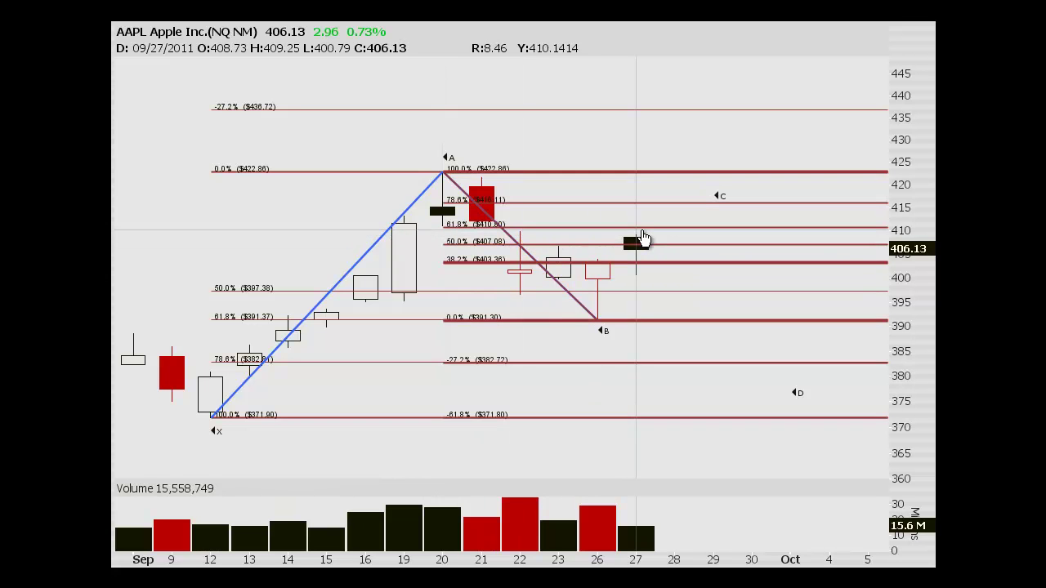
mouse_move(642, 237)
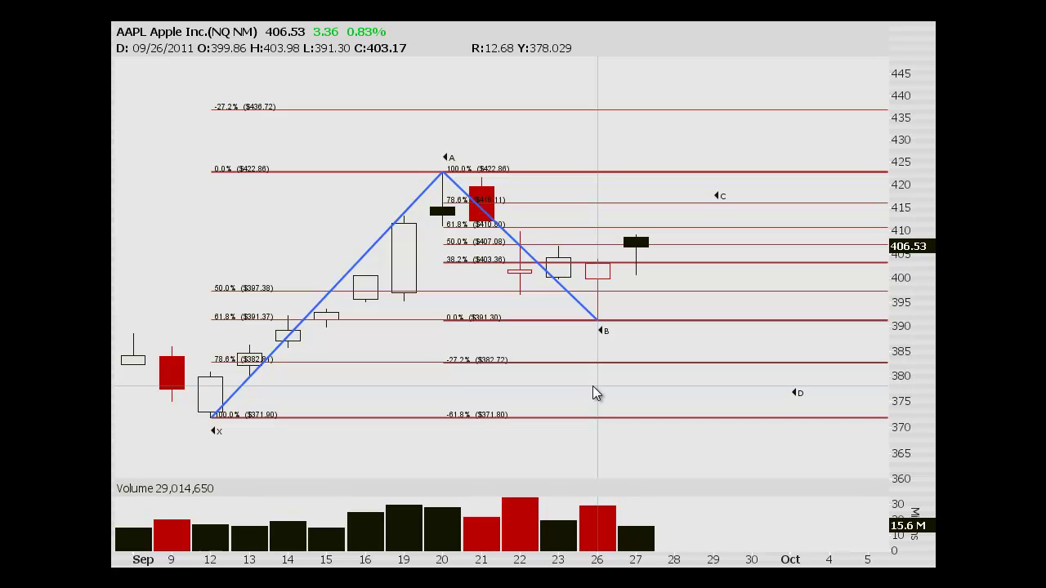
Step: Delete the X-to-A and A-to-B retracements and draw a new one from A (422.86) to B (391.30)
right_click(461, 295)
left_click(480, 351)
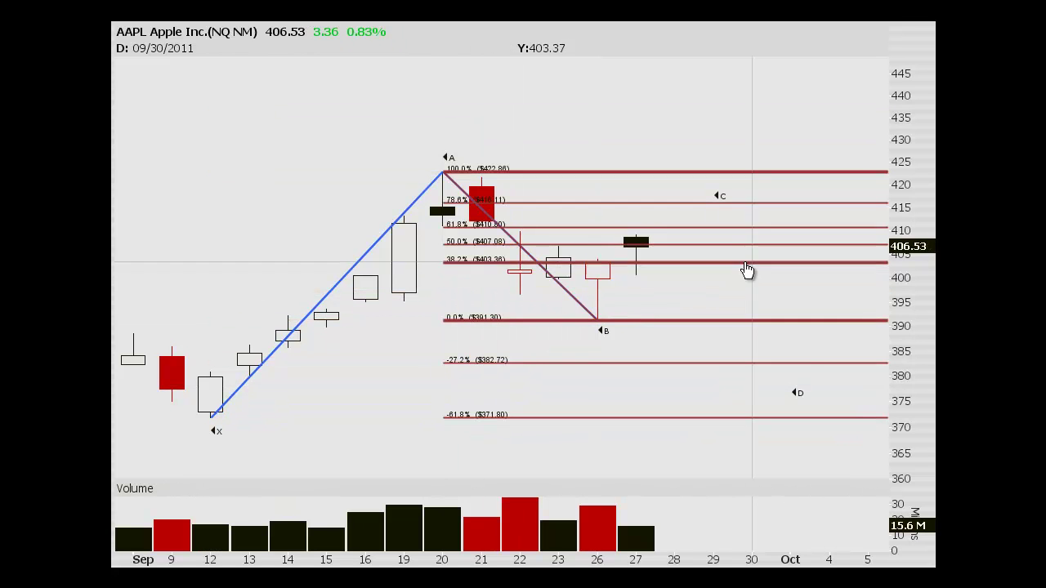
right_click(745, 245)
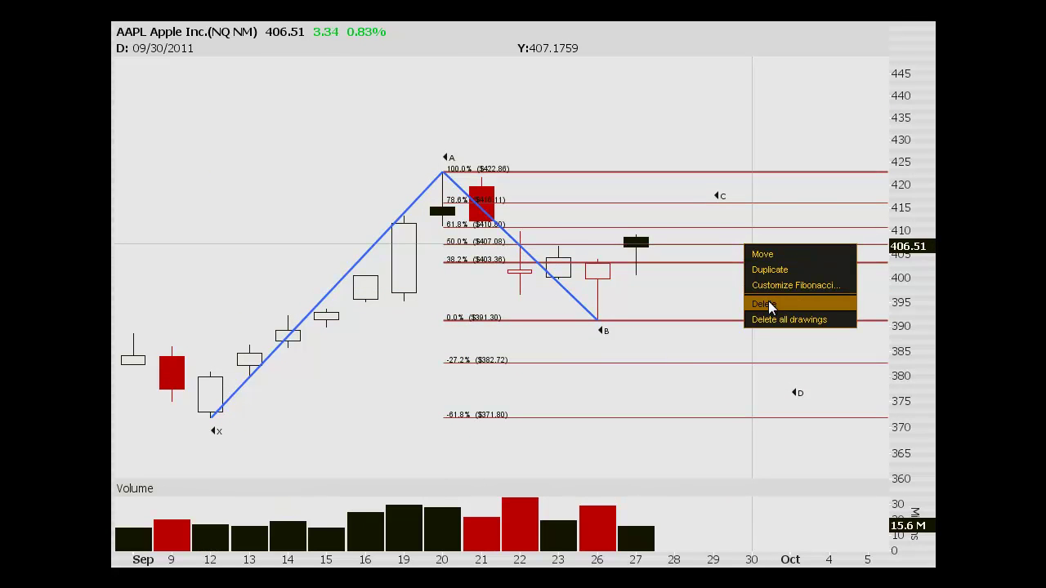
left_click(768, 302)
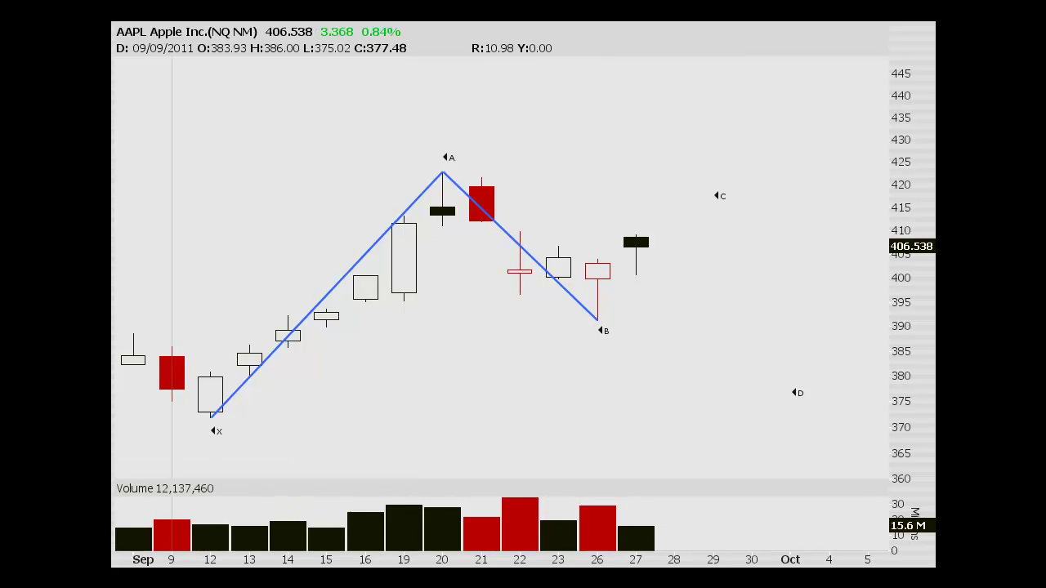
left_click(442, 171)
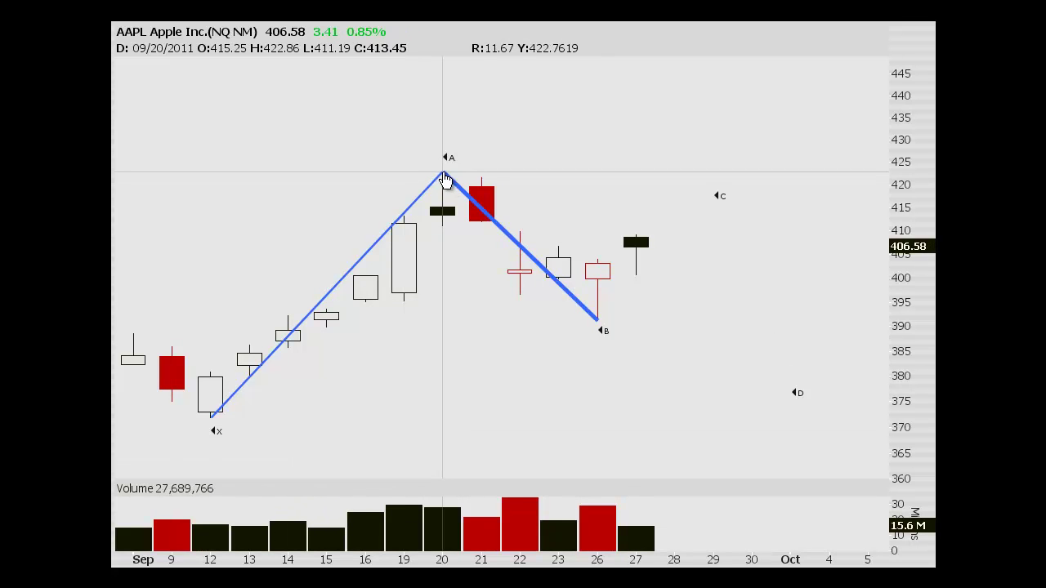
left_click(597, 321)
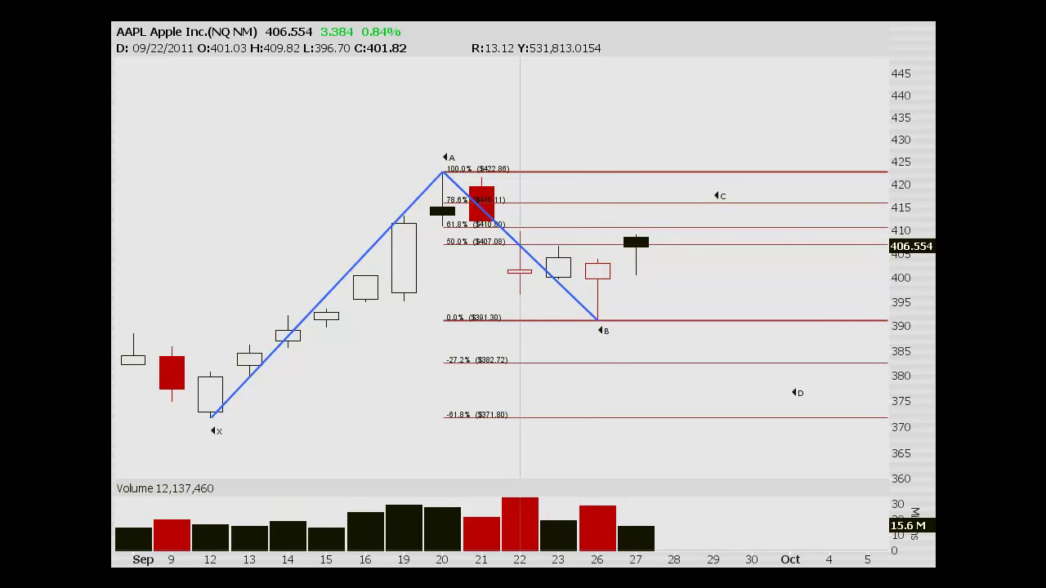
Step: Place B at the Sep 26 low and C near 413, with the B–C line not extending past C
left_click(599, 326)
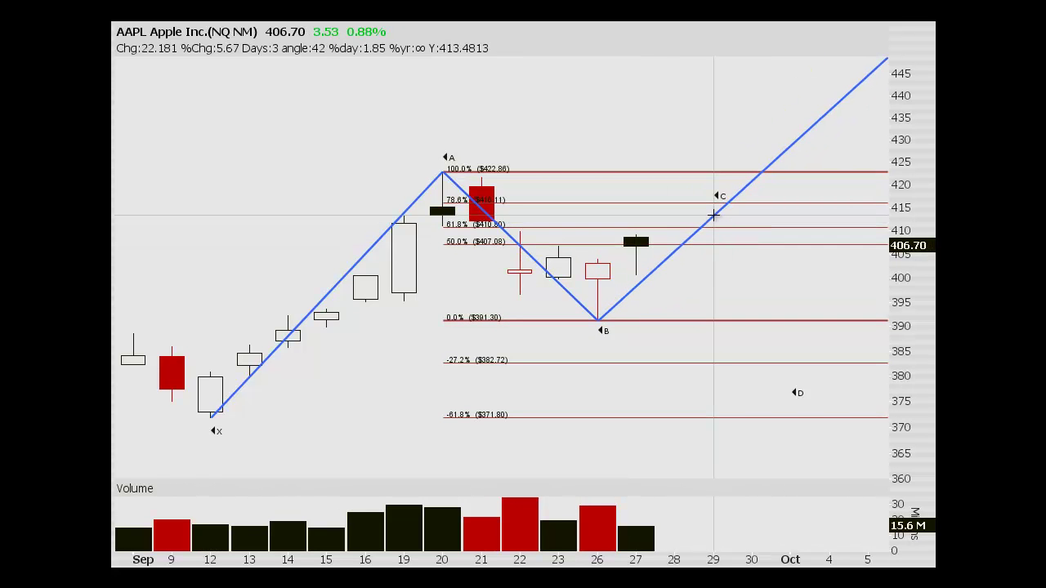
left_click(714, 215)
right_click(718, 223)
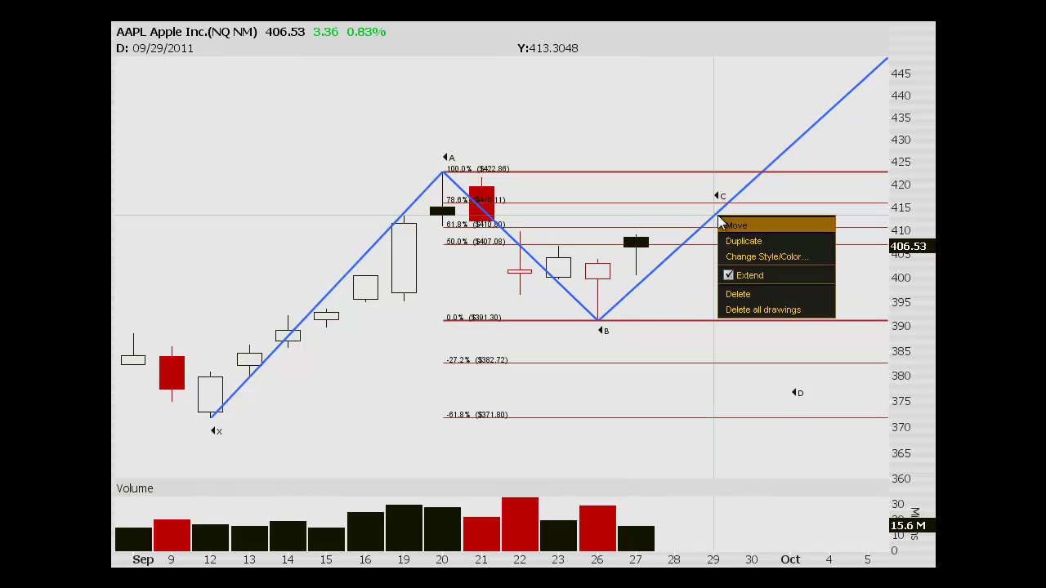
left_click(748, 273)
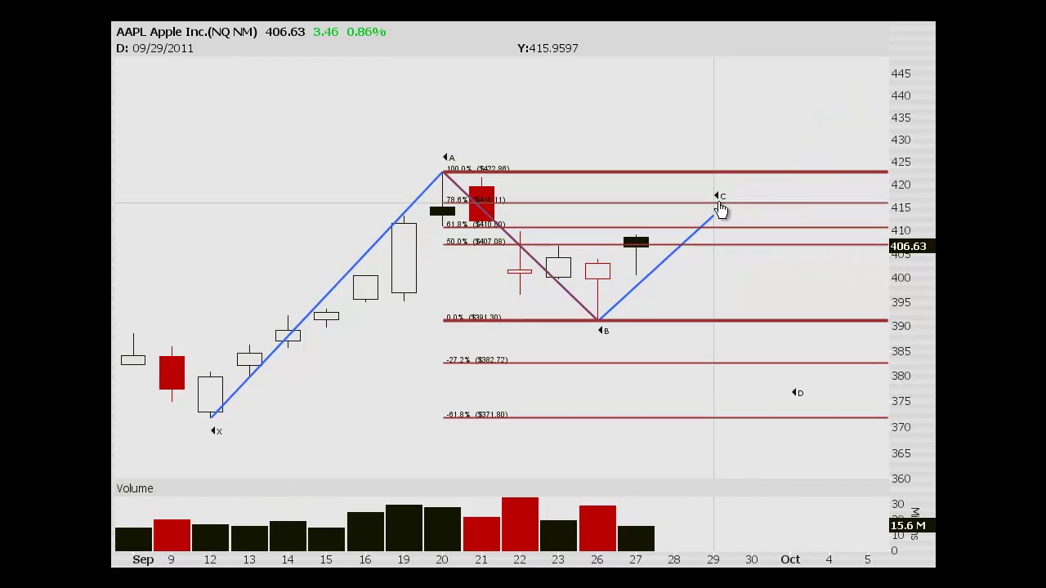
Step: Delete the A-to-B Fibonacci retracement
right_click(554, 327)
right_click(543, 324)
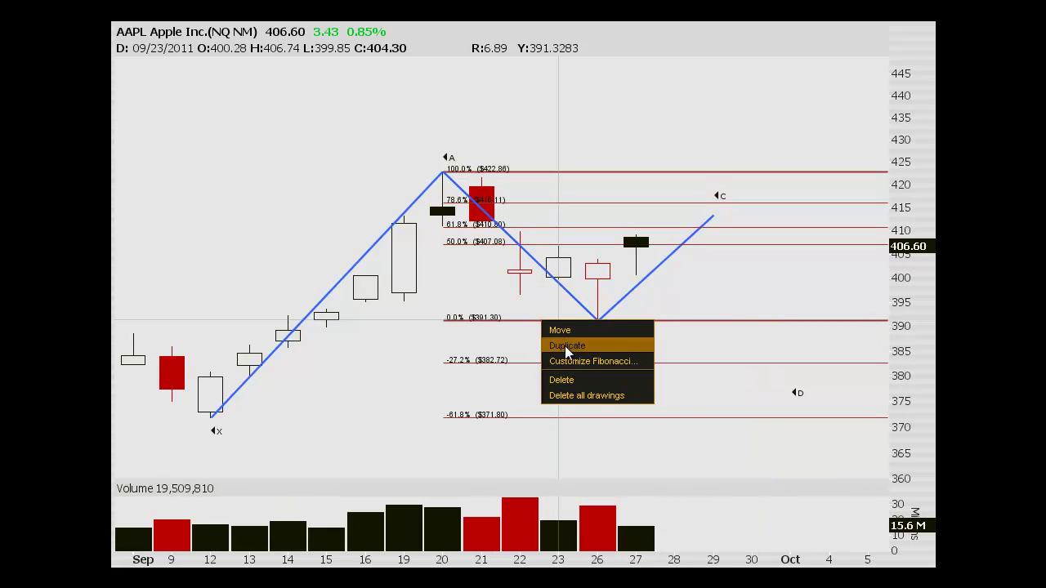
left_click(568, 379)
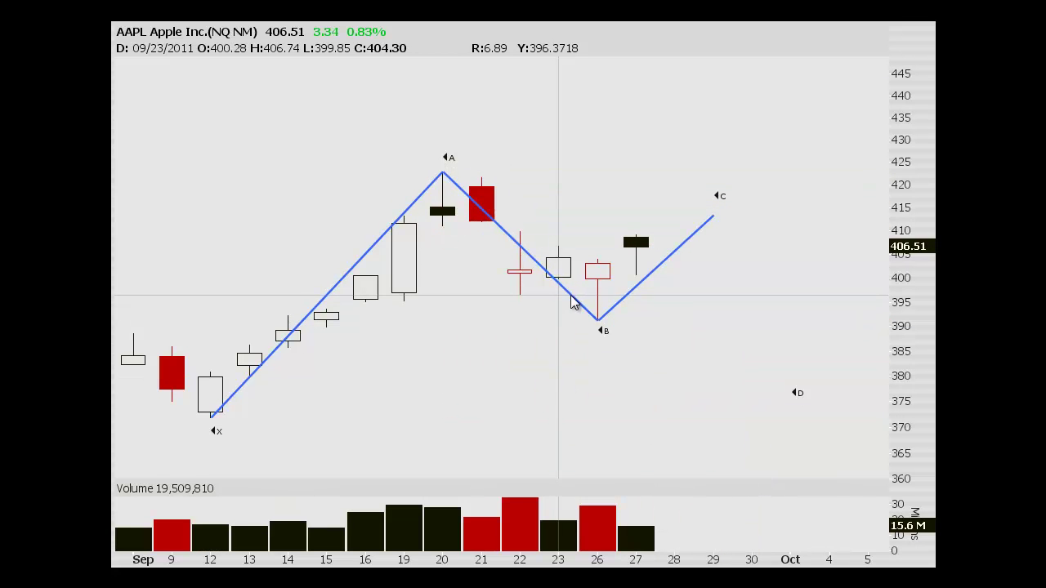
Step: Duplicate the A–B leg as a C–D leg starting at C and descending to about 381
right_click(572, 299)
right_click(568, 293)
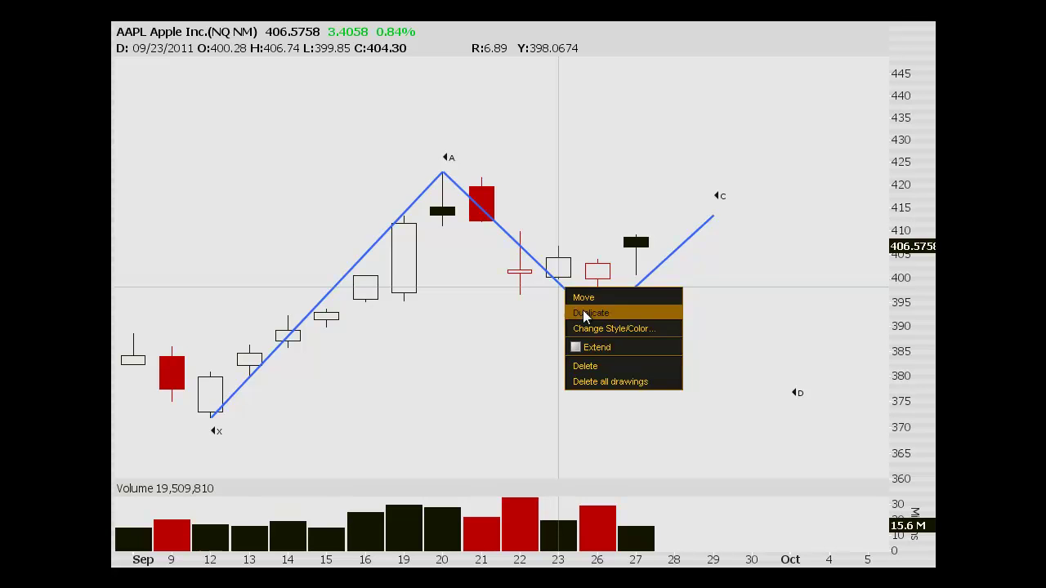
left_click(584, 313)
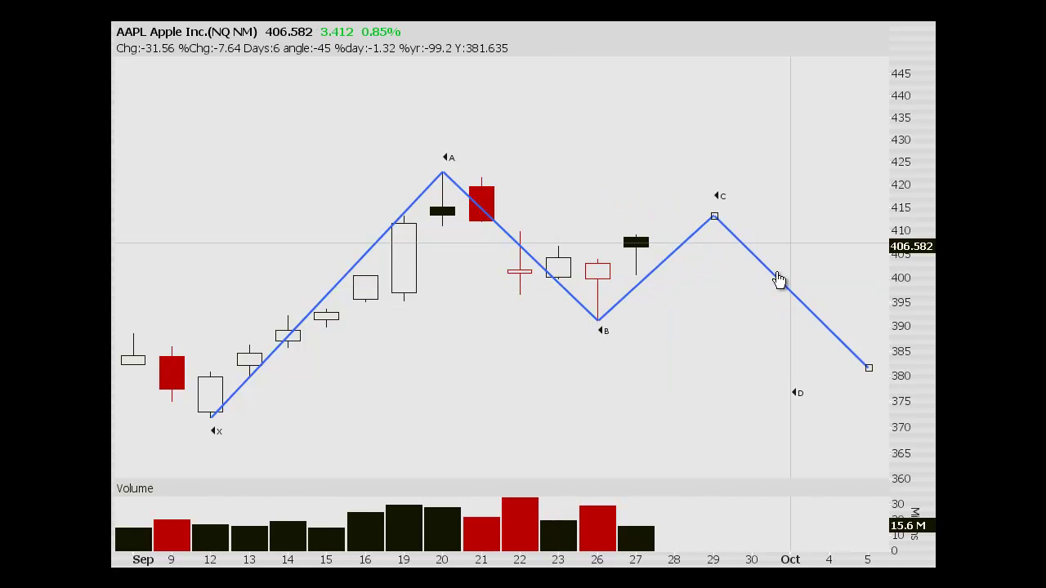
left_click(769, 286)
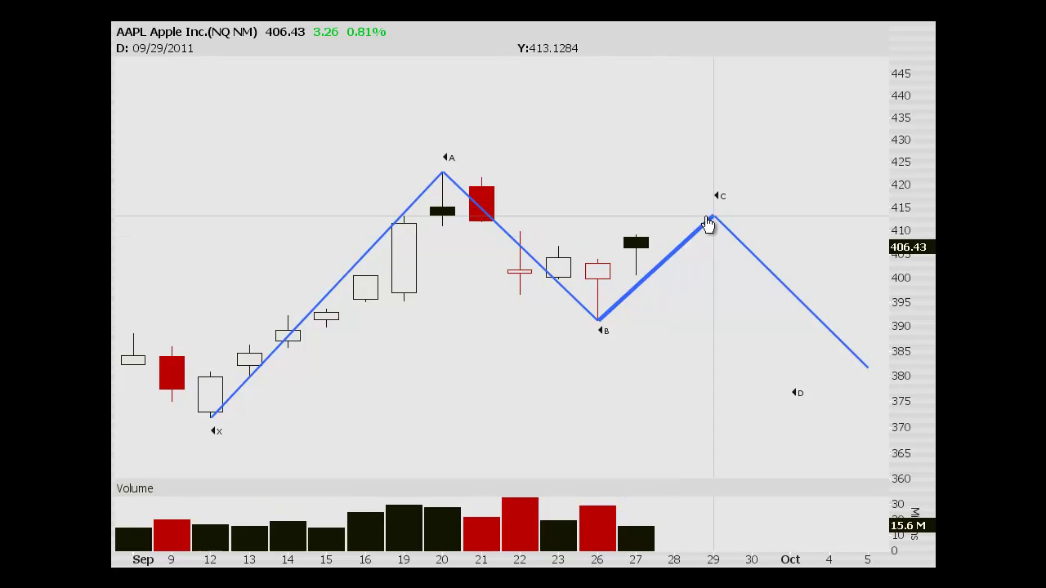
Step: Move the D label beside the end of the C–D leg
right_click(804, 398)
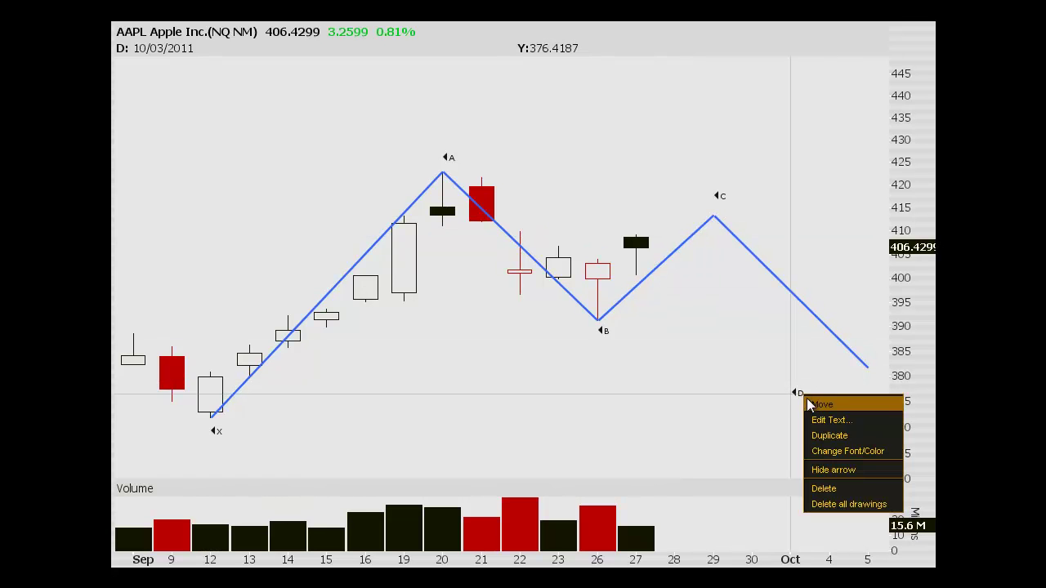
left_click(819, 404)
left_click(864, 396)
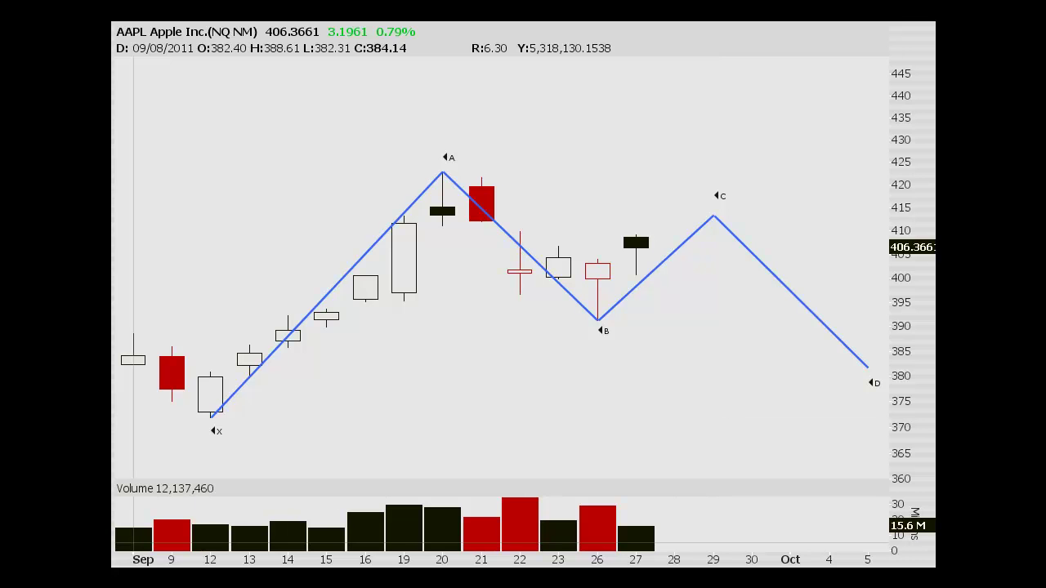
Step: Draw an X-to-A Fibonacci retracement (371.90 to 422.86), showing 78.6% near 382.8 and -27.2% at 436.72
mouse_move(211, 419)
left_mouse_down()
mouse_move(319, 168)
mouse_move(443, 171)
left_mouse_up()
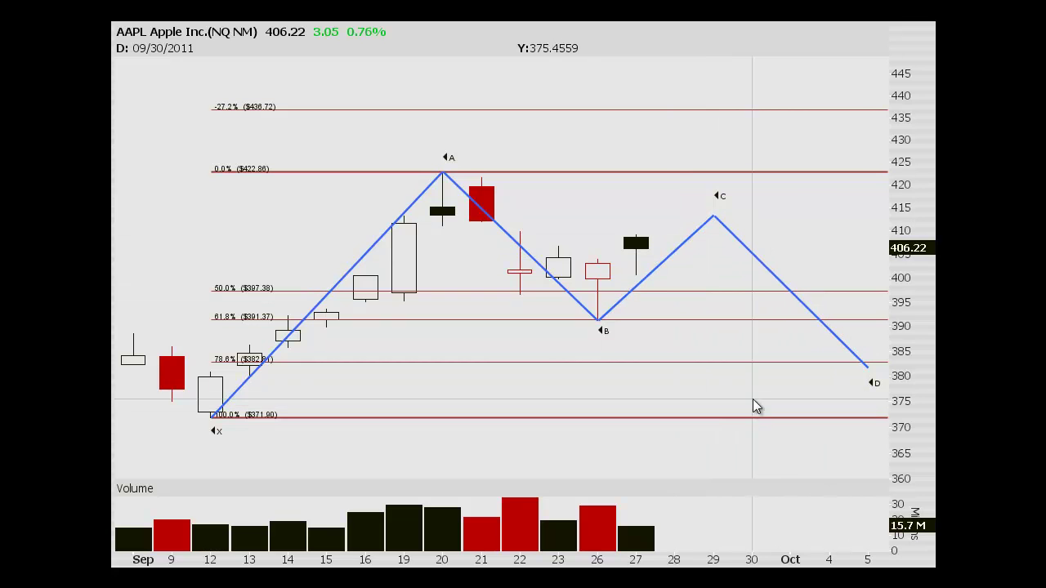
Step: Move point C of the B–C leg onto the Sep 27 candle high
right_click(674, 260)
left_click(688, 265)
left_click_drag(715, 220, 636, 237)
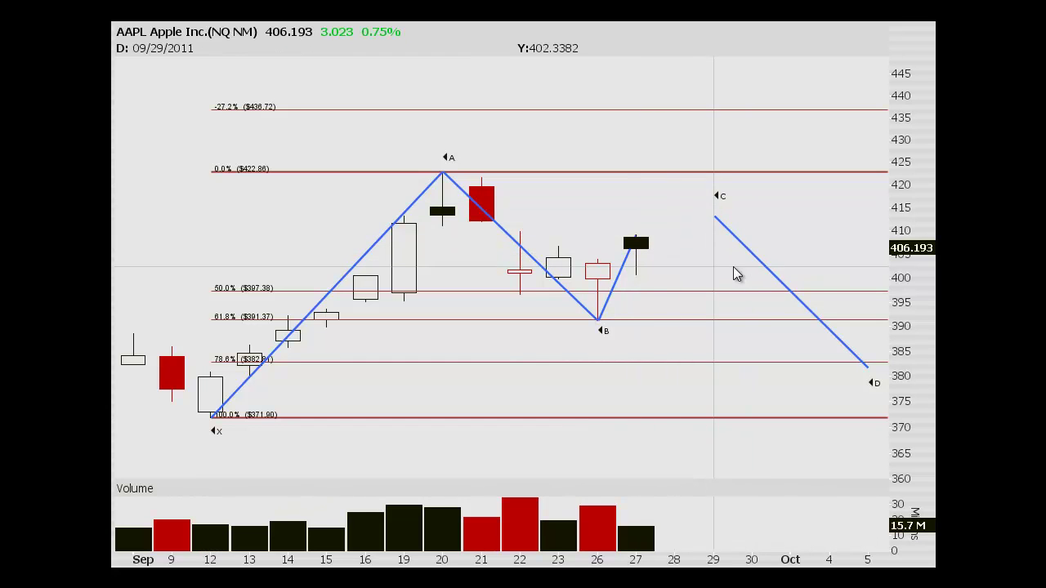
Step: Shift the C–D leg to start at the new C, ending near 377.7
right_click(761, 272)
left_click(773, 275)
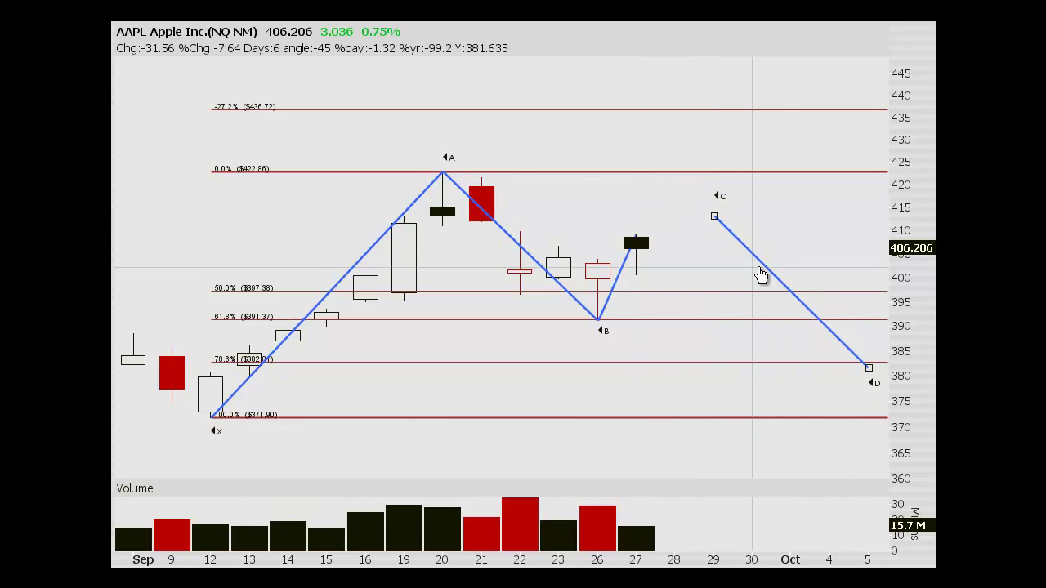
left_click_drag(763, 276, 677, 291)
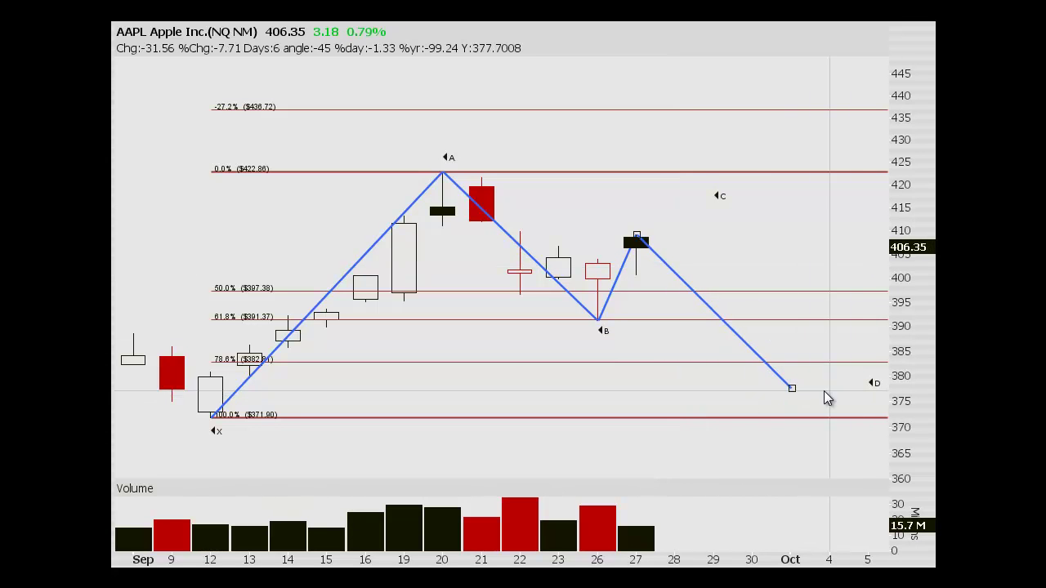
left_click(681, 227)
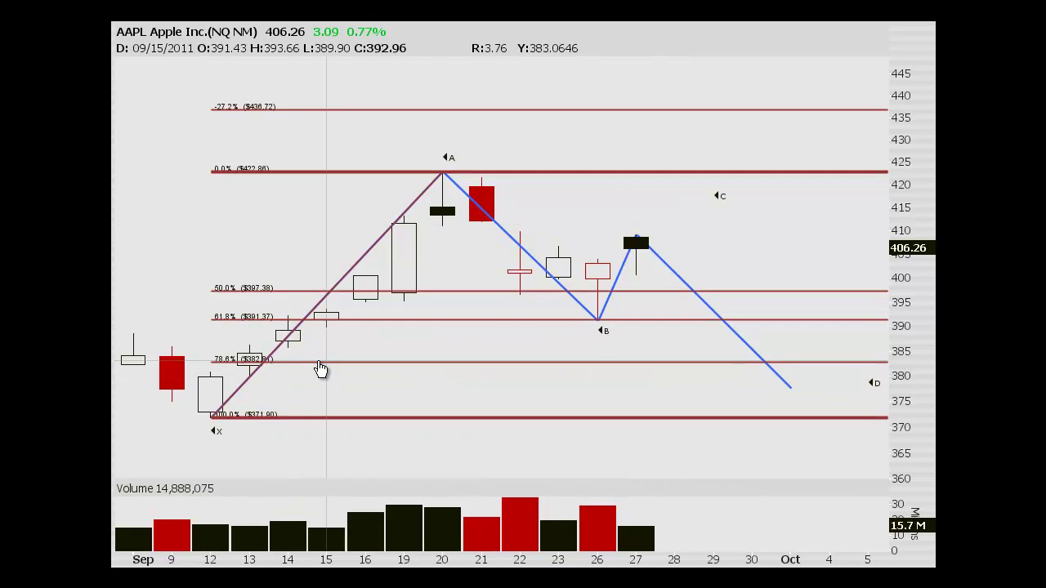
Step: Enable the 86.6% level on the XA Fibonacci retracement, showing $378.73
right_click(319, 363)
left_click(340, 401)
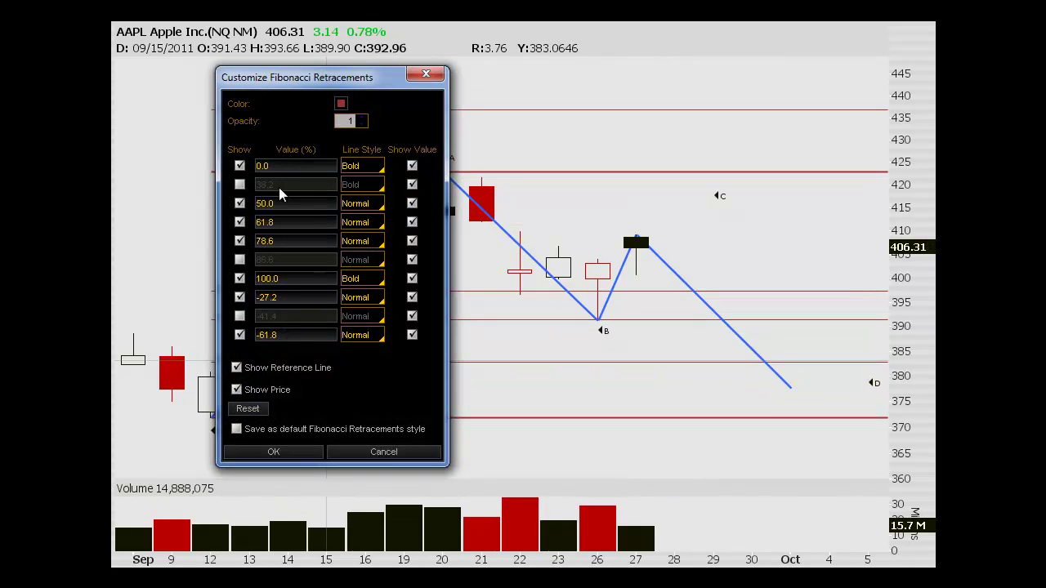
left_click(242, 259)
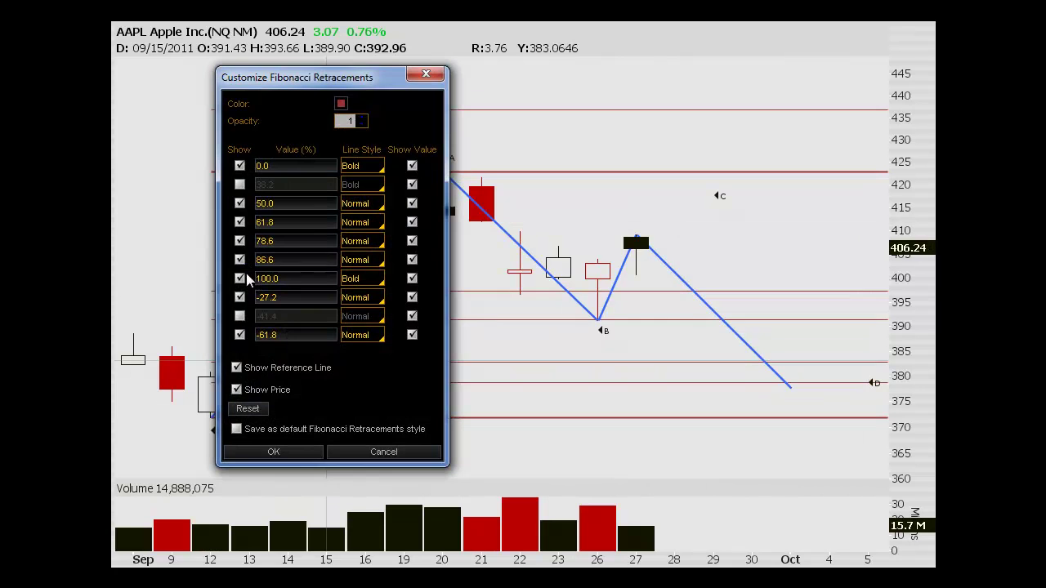
left_click(303, 451)
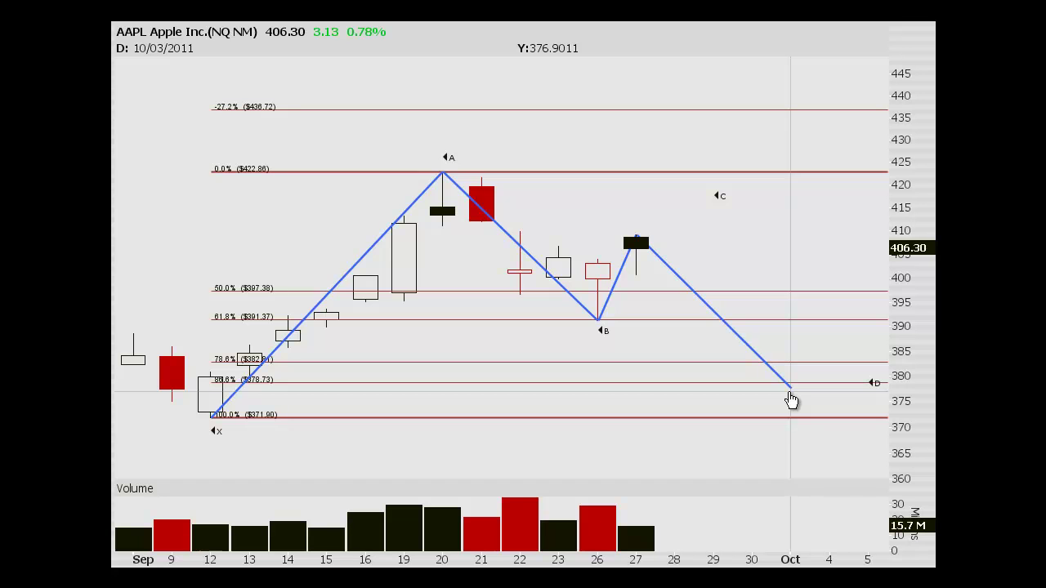
left_click(717, 199)
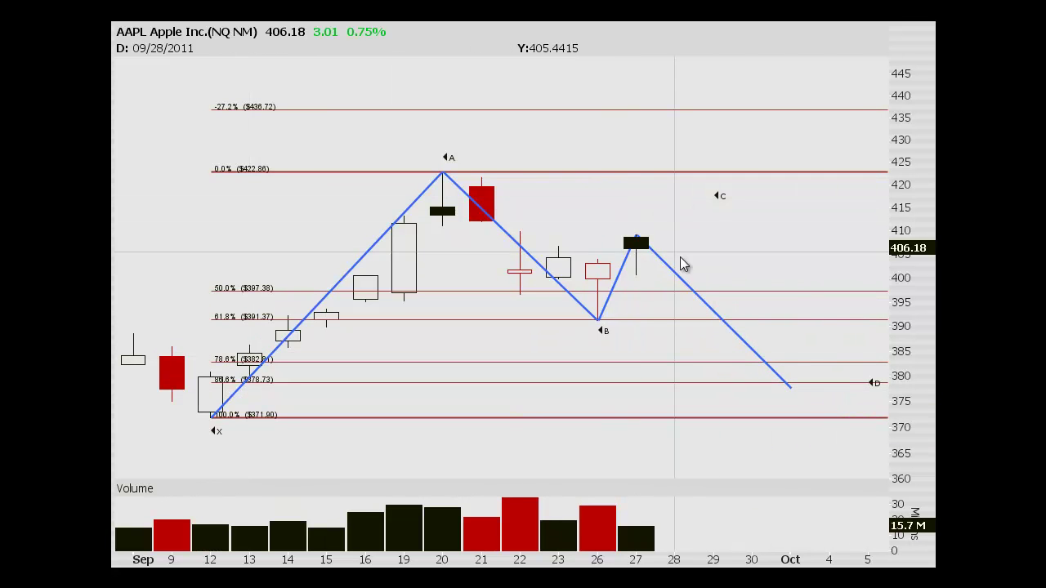
Step: Delete the C–D leg and move point C to about 425.66 on Sep 29
right_click(679, 279)
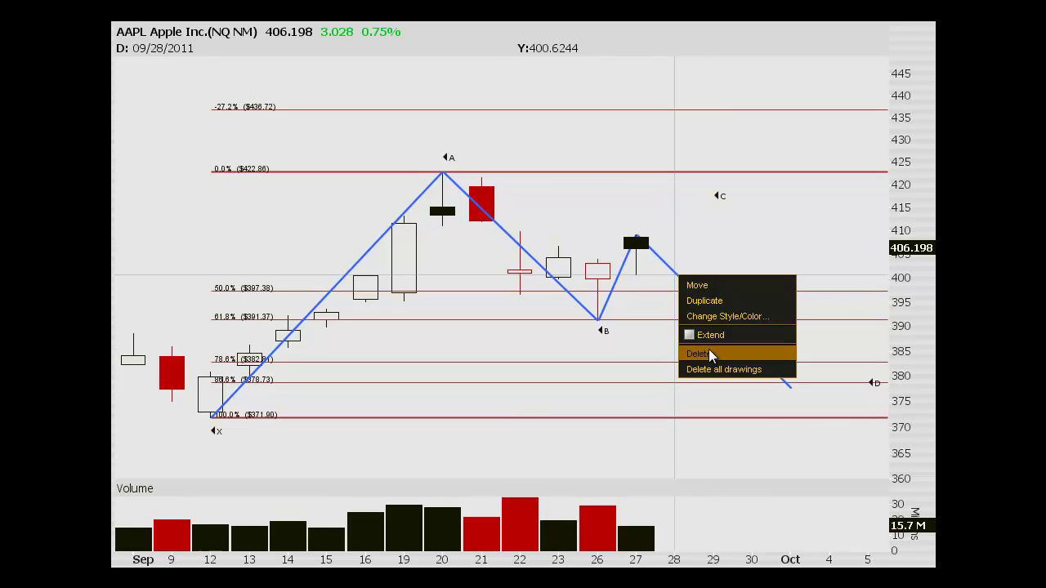
left_click(704, 353)
right_click(618, 279)
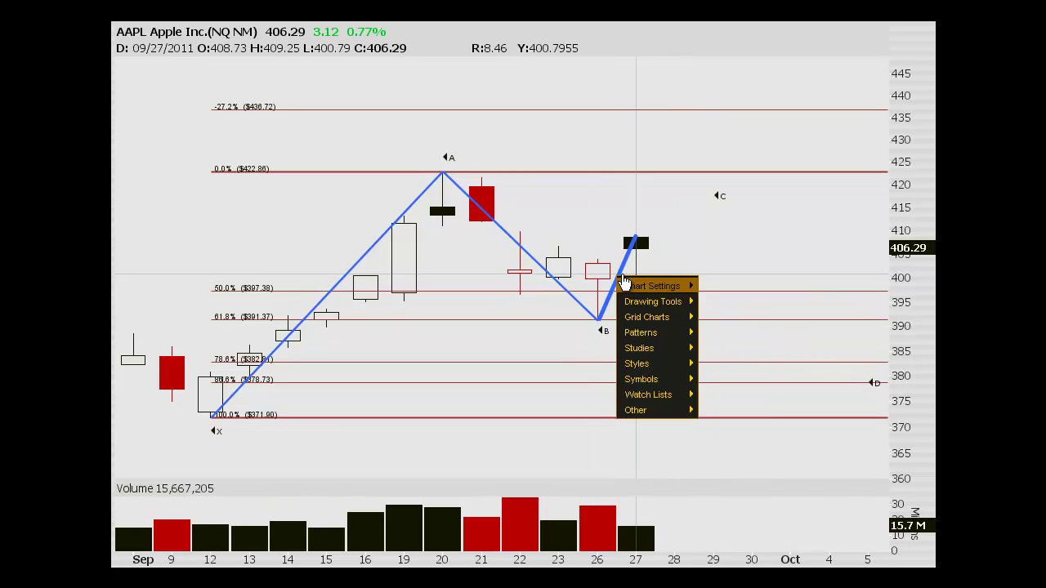
right_click(631, 275)
left_click(631, 275)
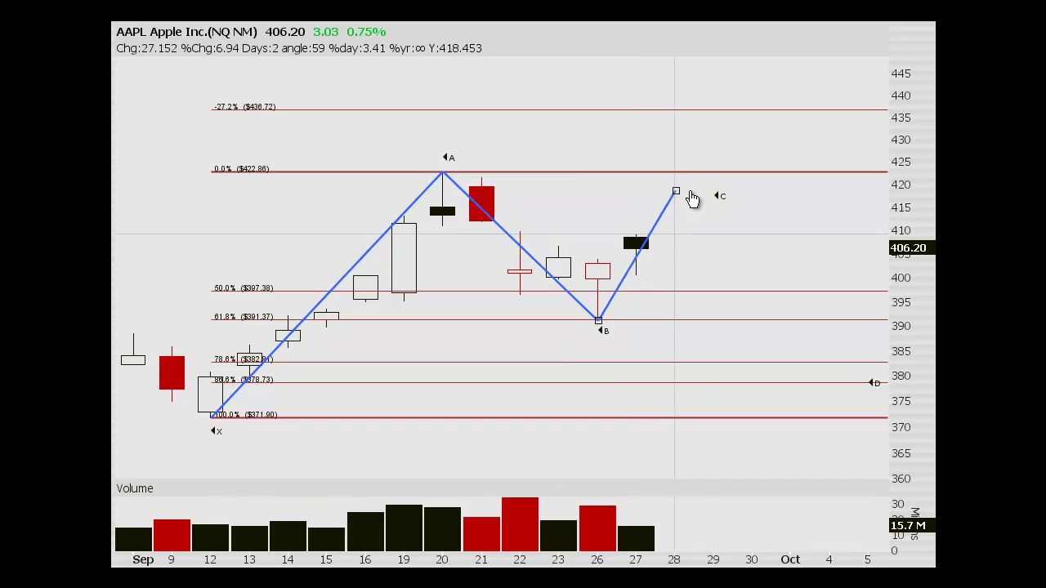
left_click(725, 168)
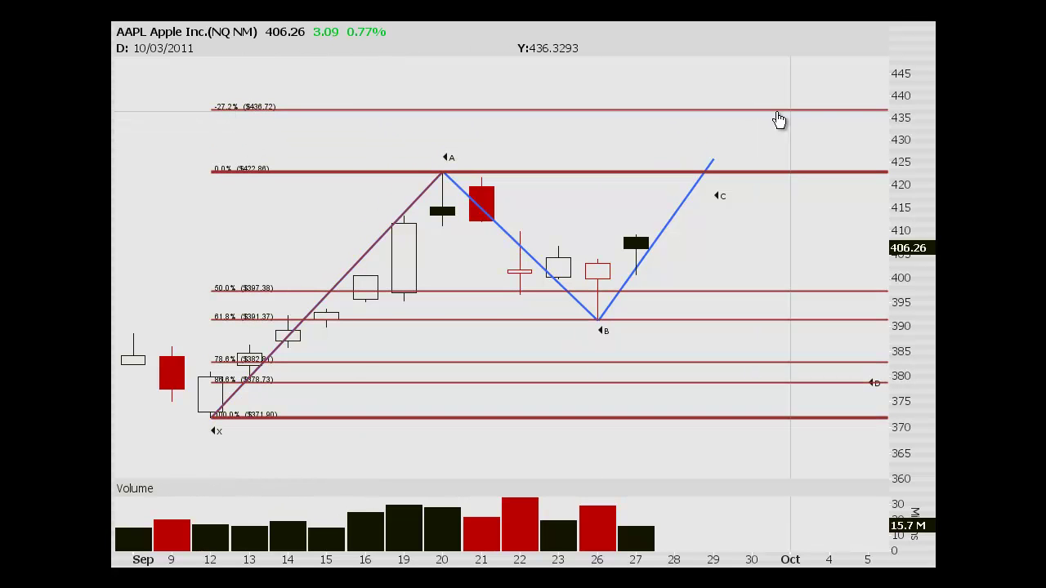
mouse_move(717, 169)
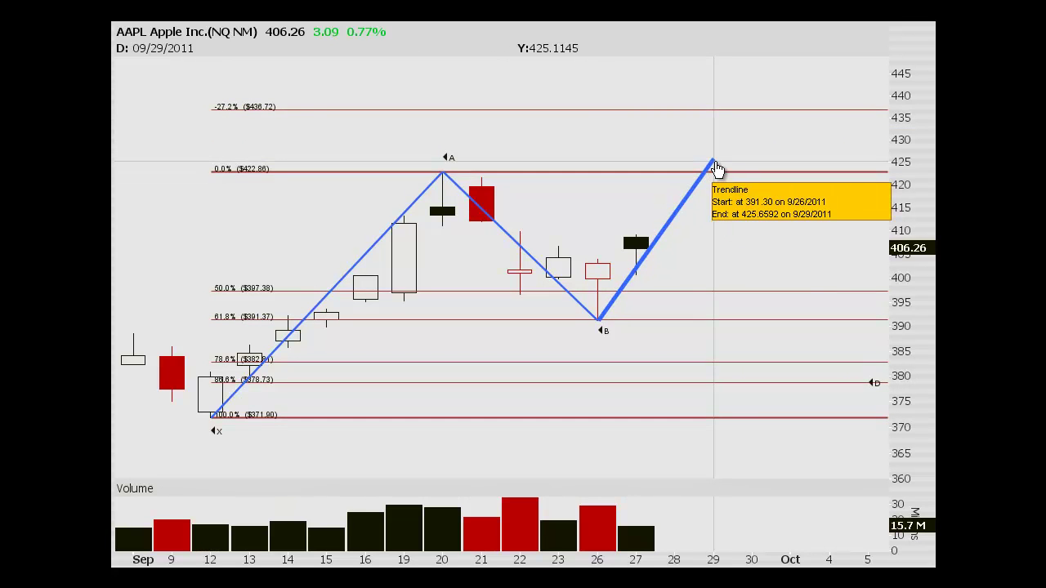